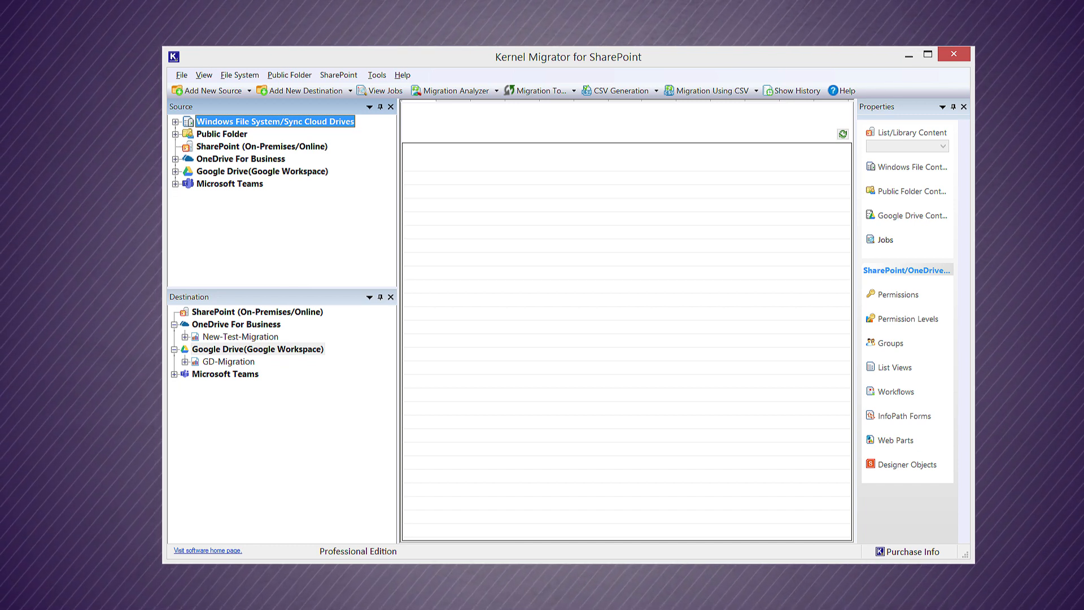
# Choose Add Teams on the source Microsoft Teams node to connect the source tenant
pyautogui.rightClick(262, 184)
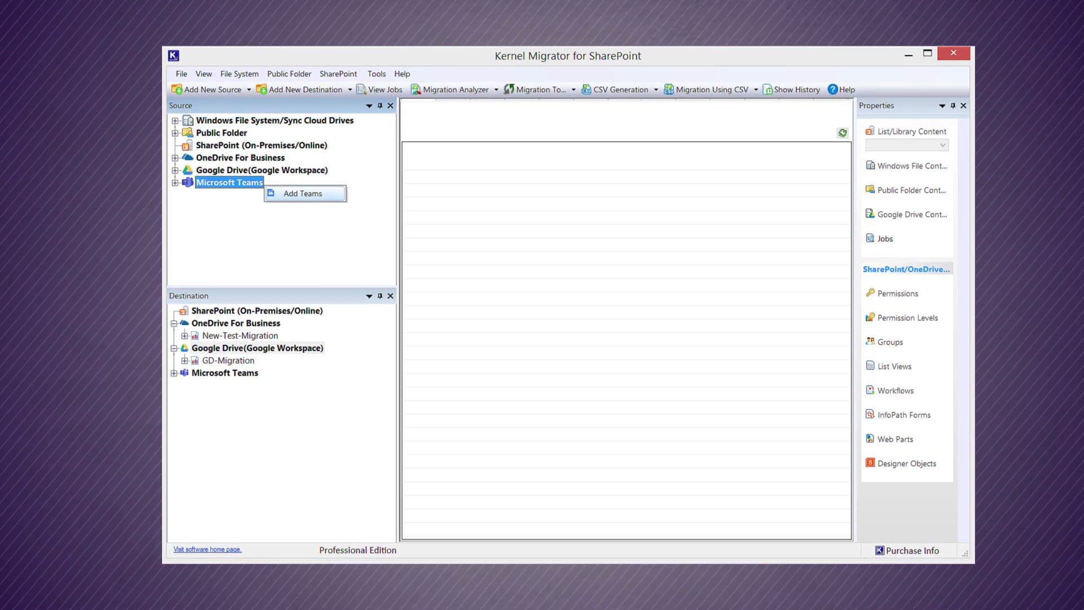
pyautogui.click(303, 194)
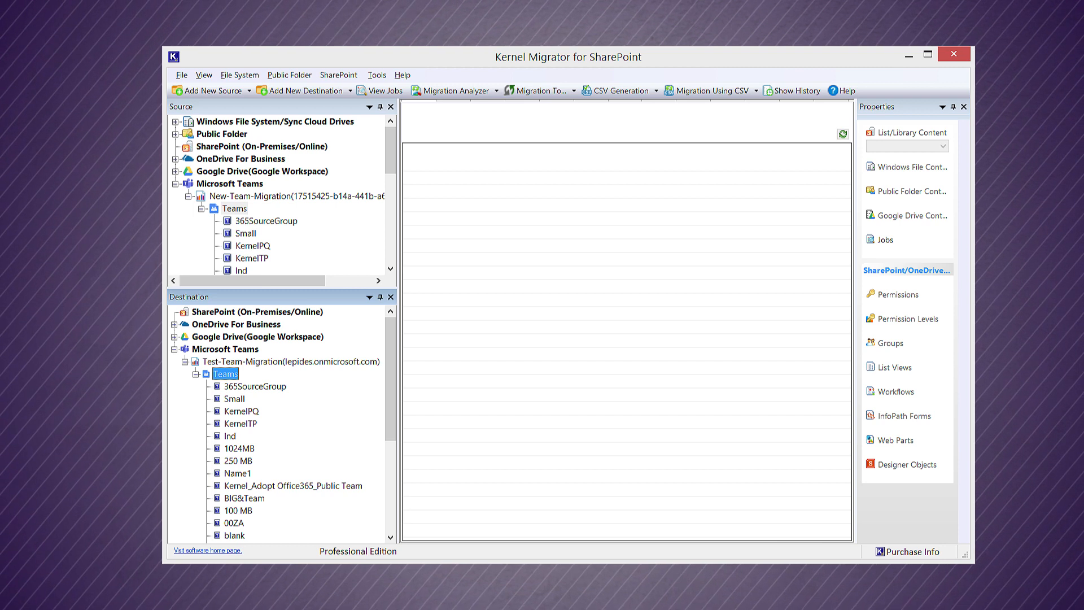
# Copy the 365SourceGroup team from Source and paste it into the destination team list
pyautogui.rightClick(295, 223)
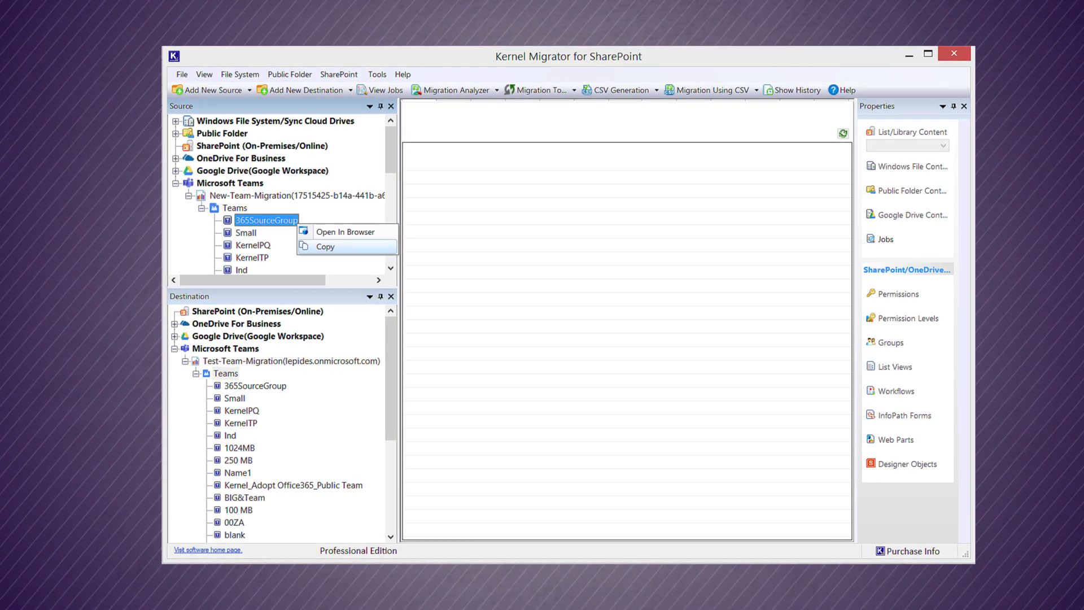
pyautogui.click(326, 247)
pyautogui.rightClick(285, 389)
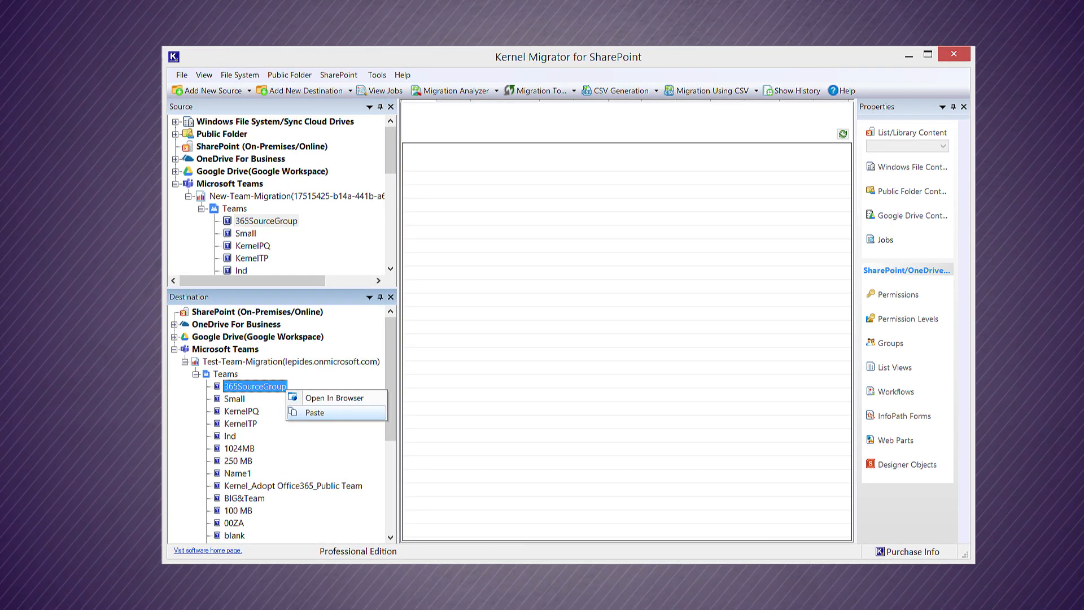
pyautogui.click(331, 413)
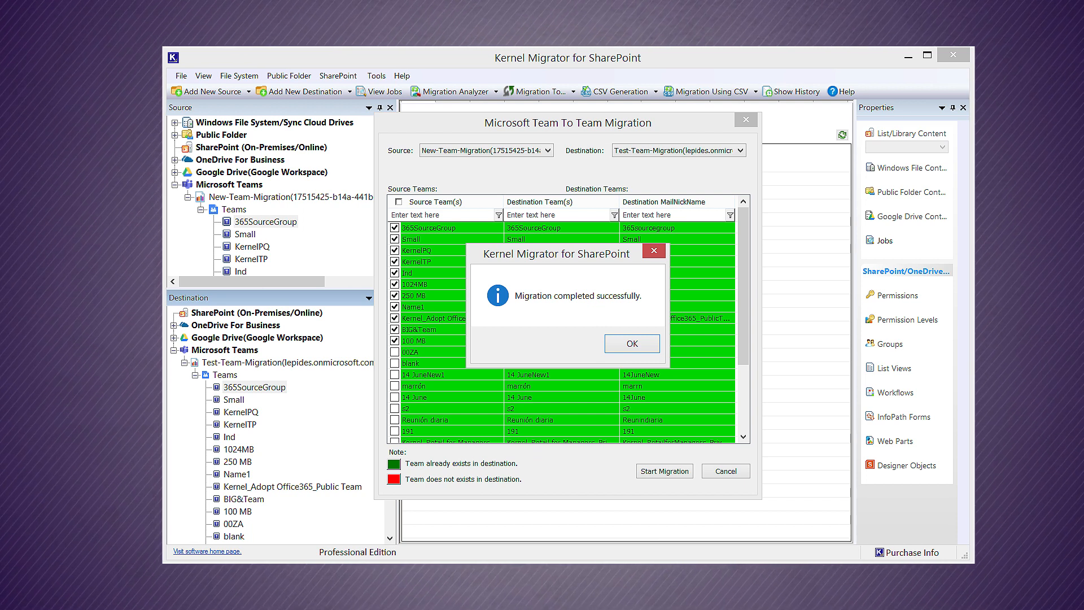
# Acknowledge the completion message so the Migration Summary with Success statuses appears
pyautogui.press('Return')
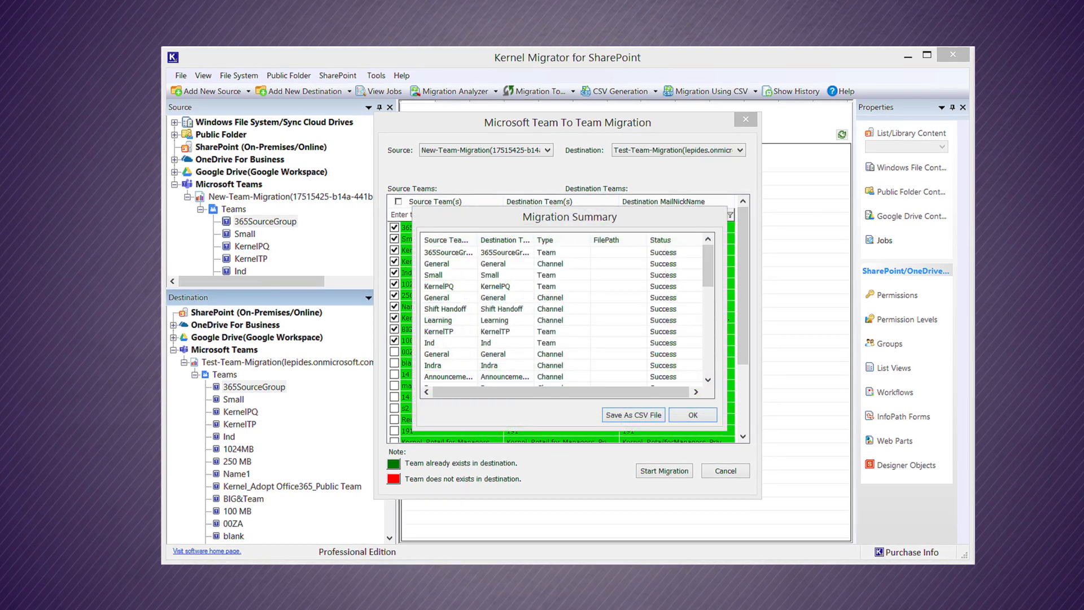